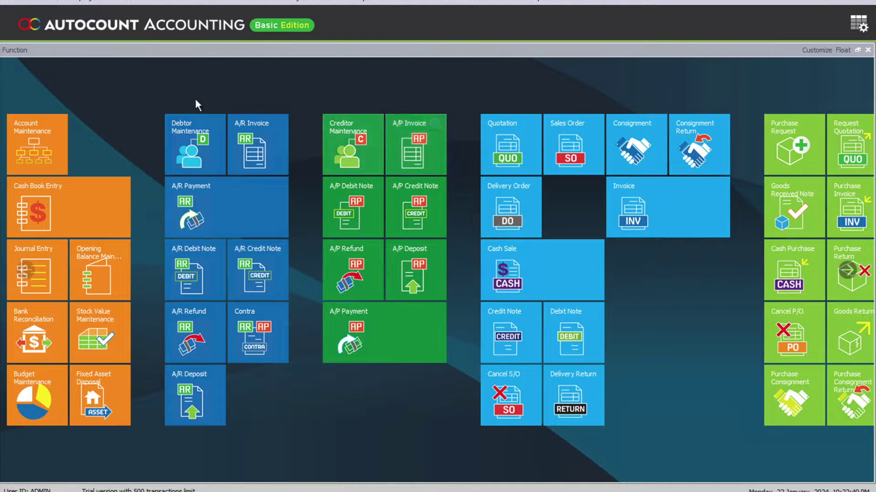
# - Review the module settings to check that the Item Batch module is enabled, and accept them
pyautogui.click(462, 4)
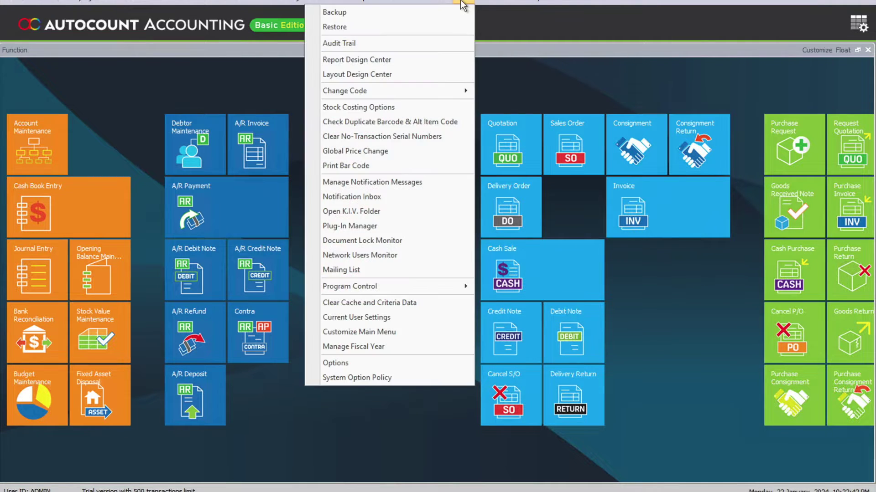
pyautogui.moveTo(447, 288)
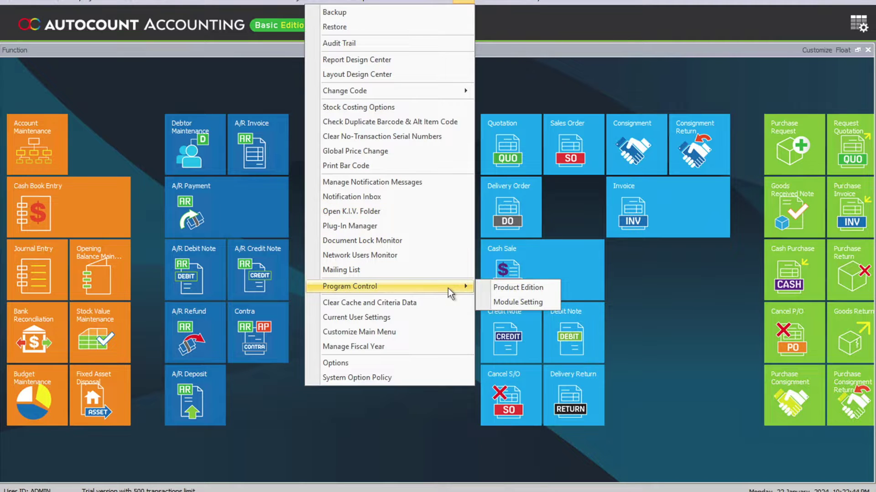
pyautogui.click(526, 300)
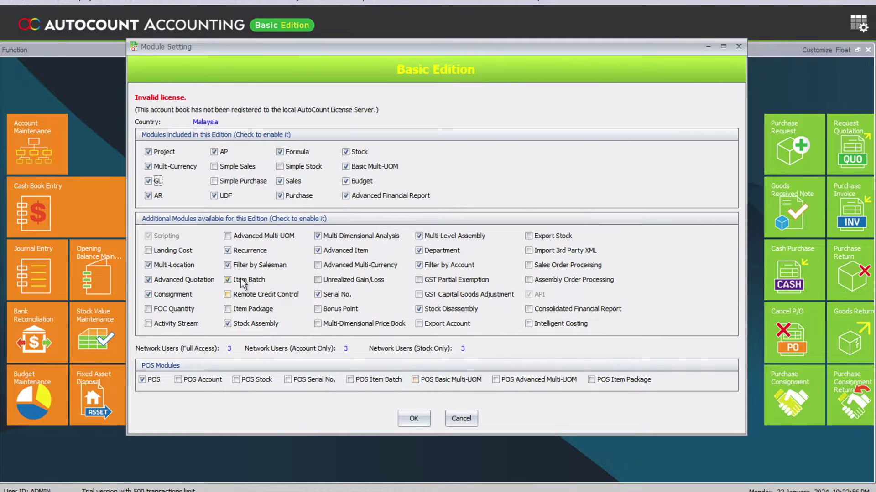
pyautogui.click(418, 419)
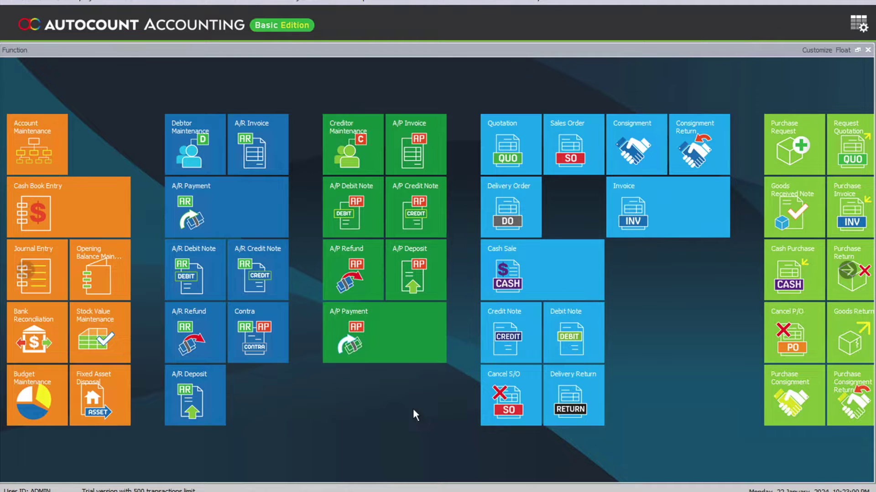
# - Create a new stock item with both item code and description set to Vitamins
pyautogui.click(106, 2)
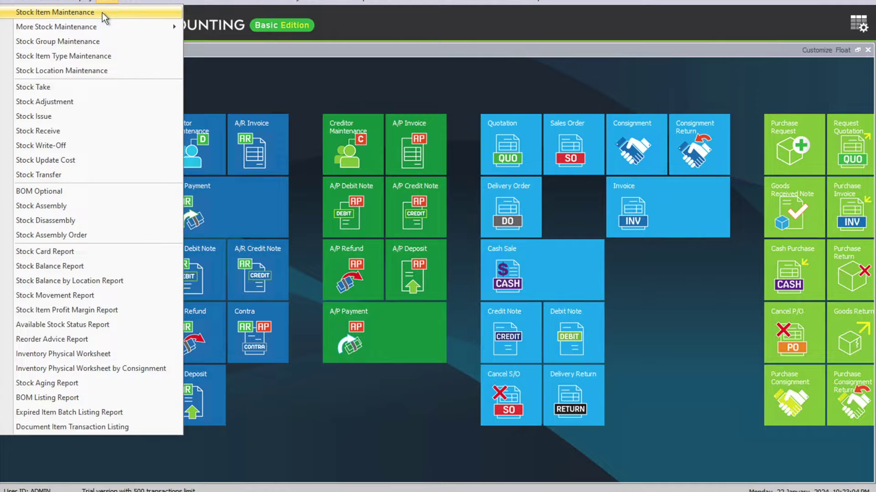
pyautogui.click(102, 13)
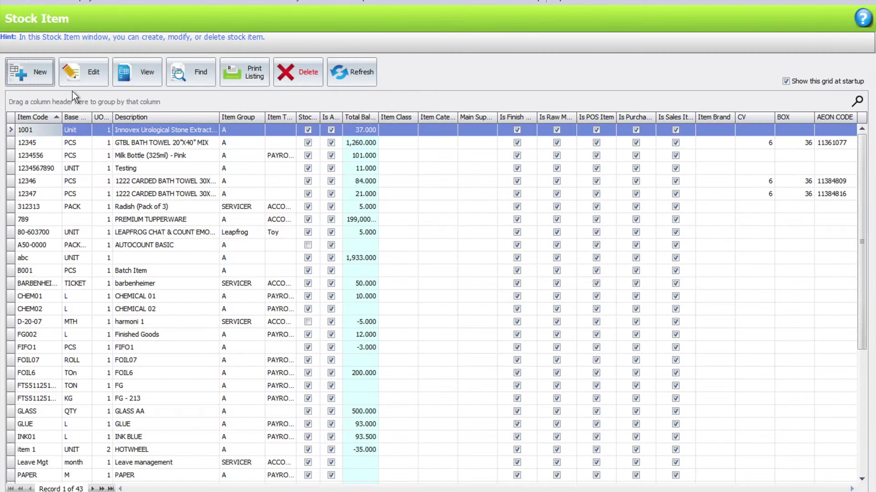
pyautogui.click(47, 82)
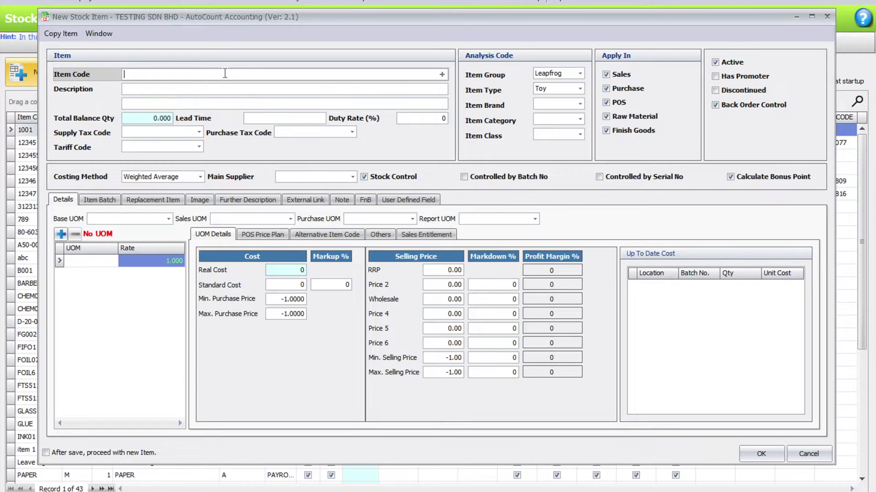
pyautogui.write('Vitamins')
pyautogui.press('Tab')
pyautogui.write('Vitamins')
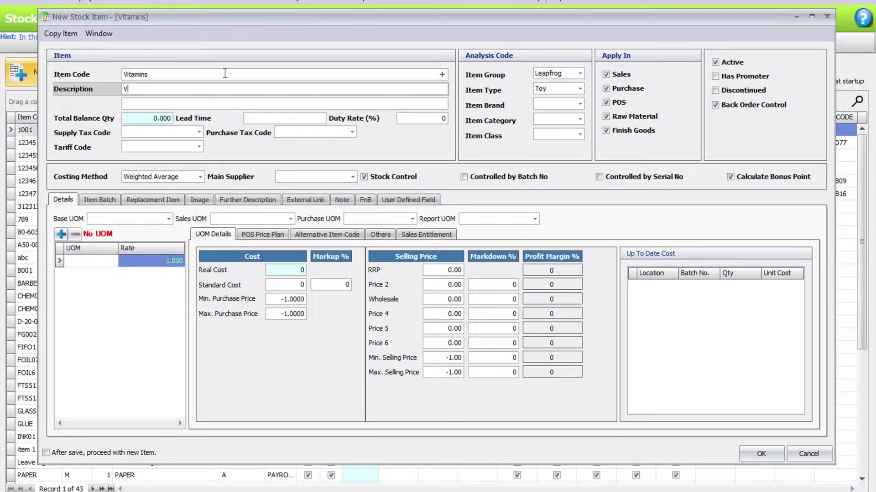
pyautogui.press('Tab')
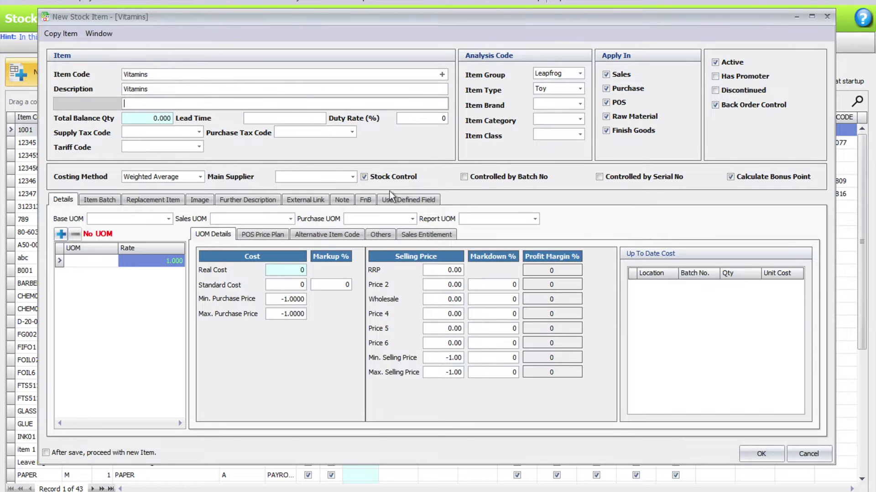
# - Make the Vitamins item controlled by batch number and set its unit of measure to Bottles
pyautogui.click(463, 177)
pyautogui.click(97, 261)
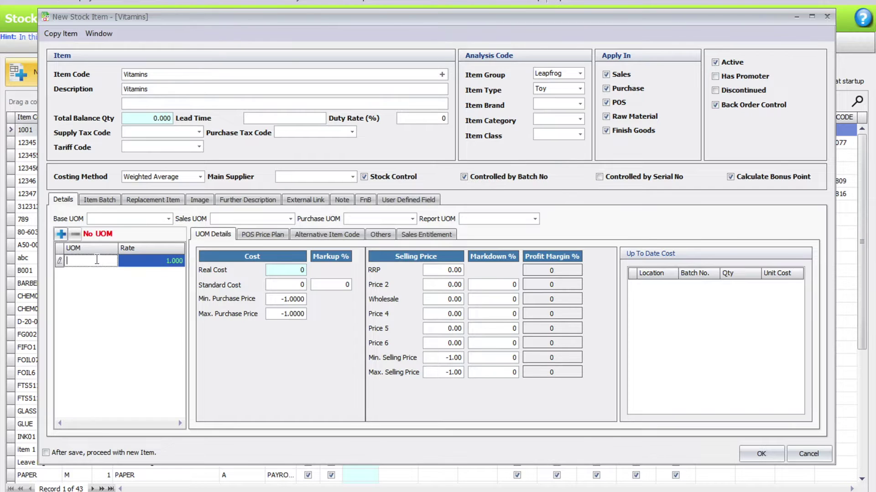
pyautogui.write('Bottles')
# - Set the item's standard cost to 50 and RRP to 100, save it, and close the stock item list
pyautogui.click(290, 286)
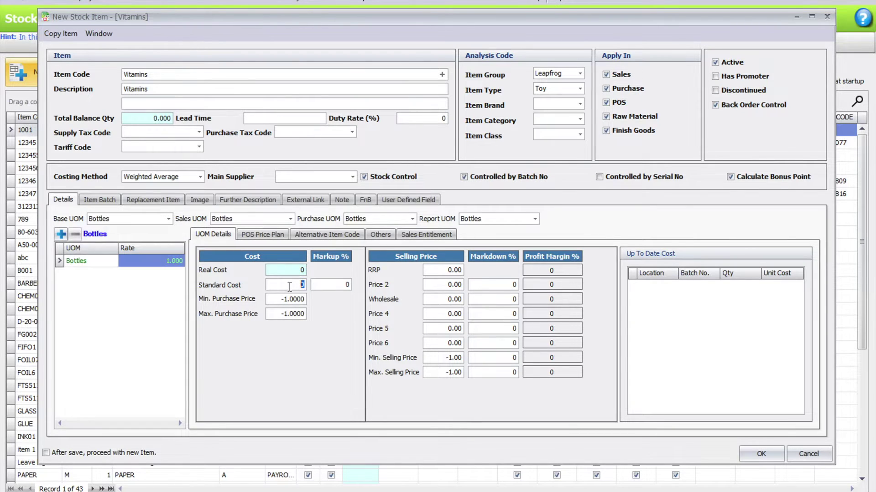
pyautogui.write('50')
pyautogui.click(445, 273)
pyautogui.doubleClick(445, 273)
pyautogui.write('100')
pyautogui.press('Tab')
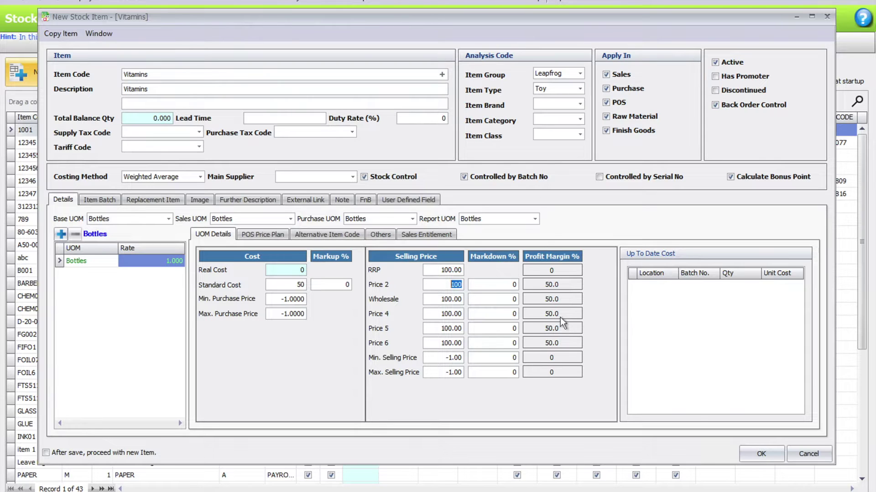
pyautogui.click(751, 455)
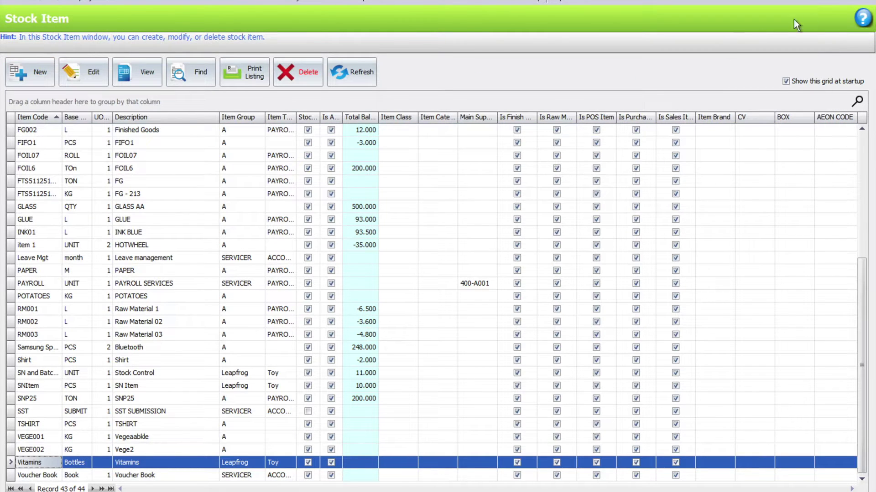
pyautogui.press('Escape')
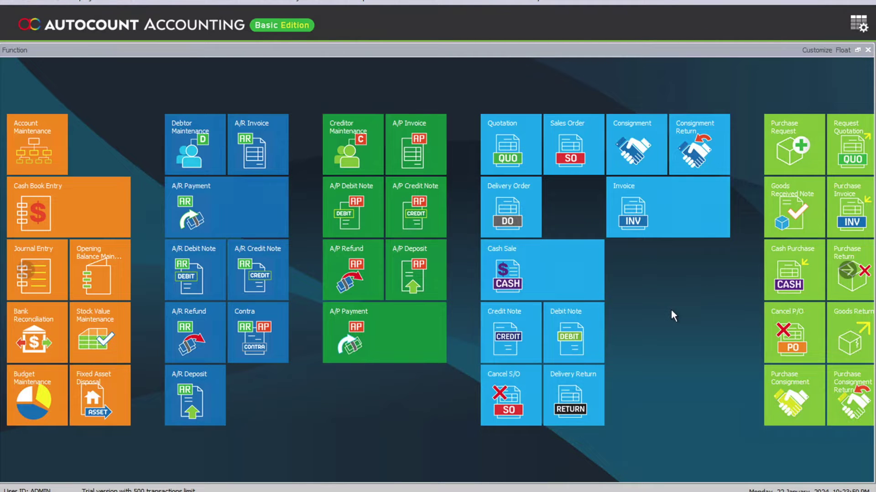
# - Create a purchase invoice from the blank template with COUNT N COUNTESS as the creditor
pyautogui.scroll(-3, 658, 307)
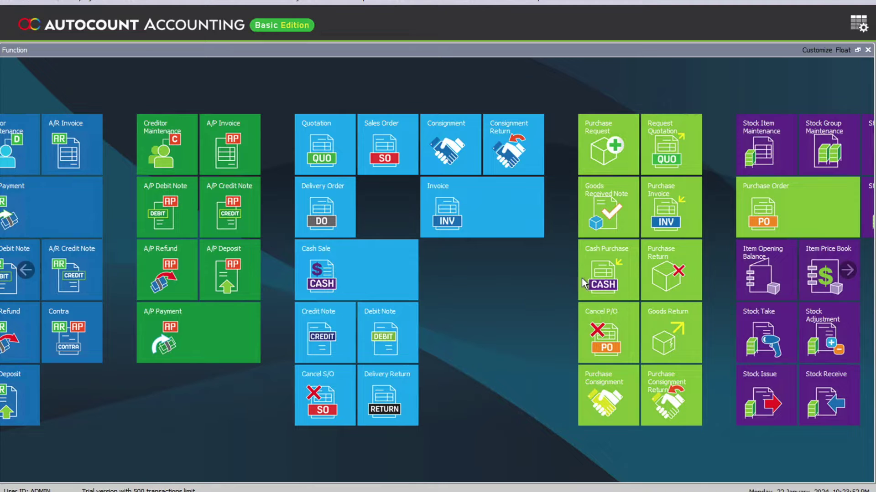
pyautogui.click(670, 216)
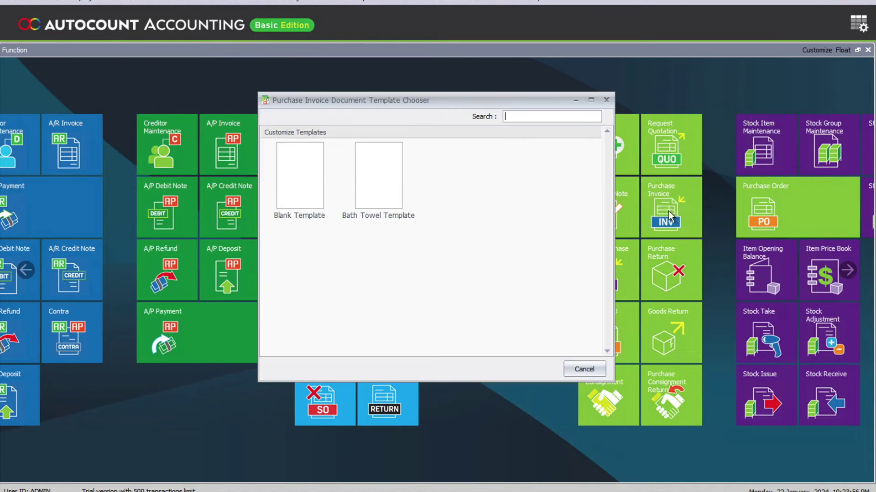
pyautogui.doubleClick(298, 167)
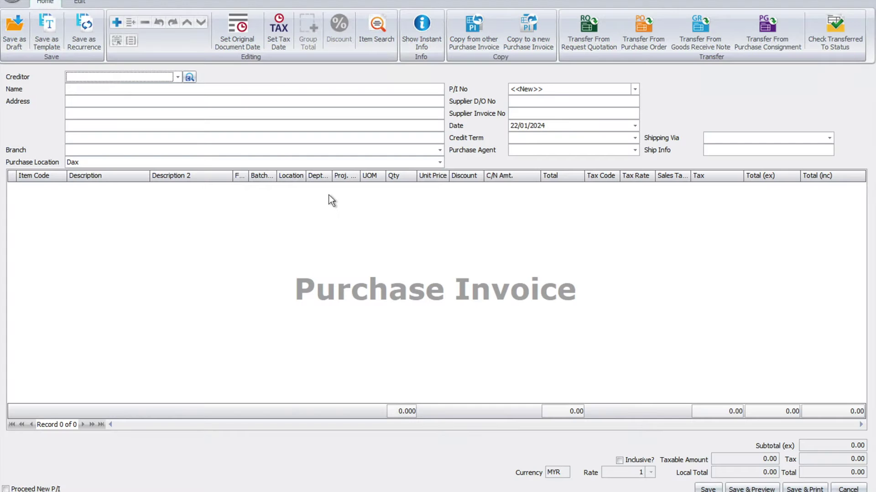
pyautogui.click(176, 77)
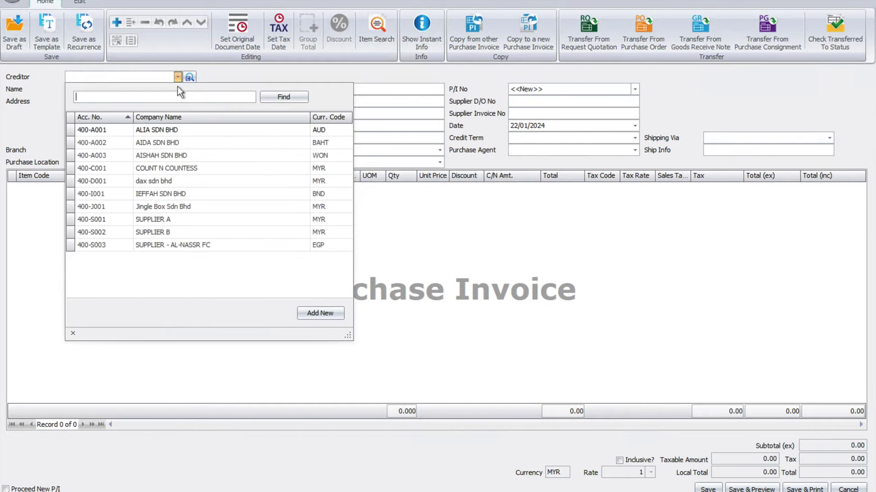
pyautogui.click(200, 171)
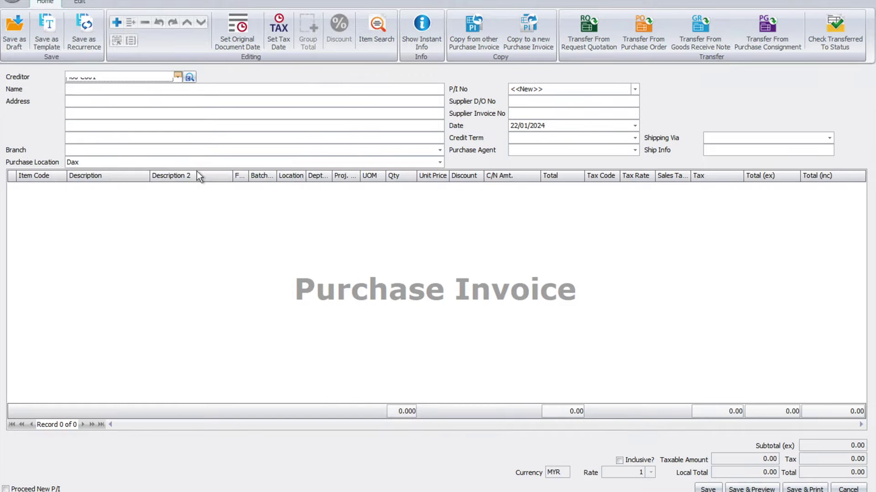
# - Add a line to the purchase invoice and select the Vitamins item by searching for "vitamin"
pyautogui.click(116, 24)
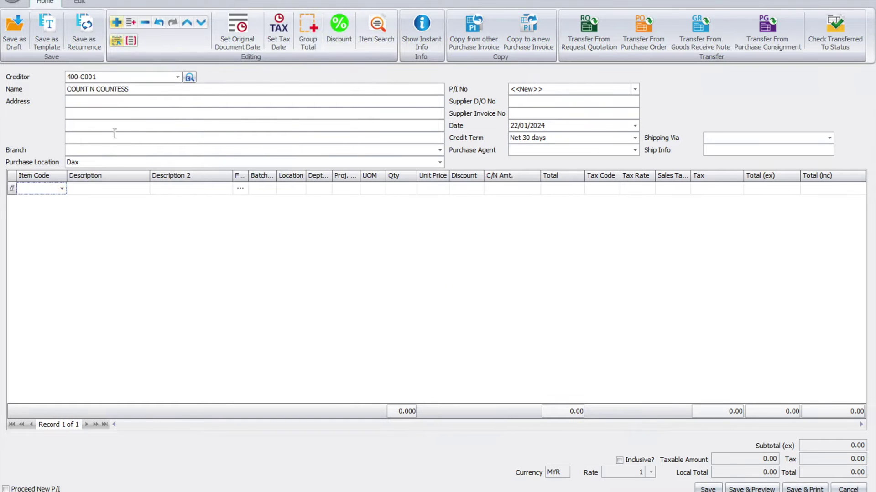
pyautogui.click(64, 190)
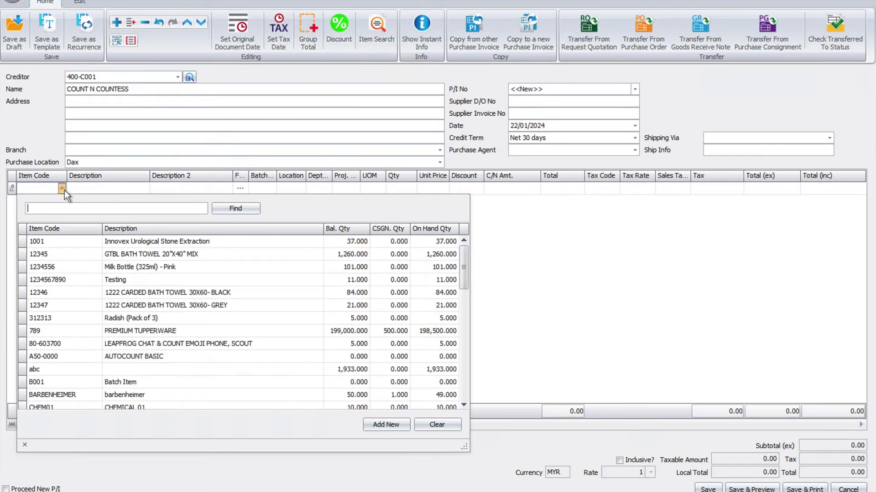
pyautogui.write('vitamin')
pyautogui.press('Return')
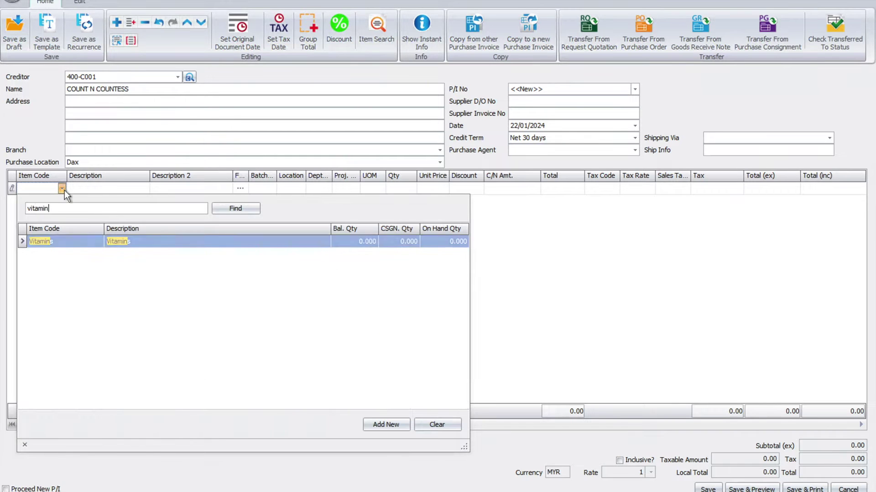
pyautogui.doubleClick(130, 243)
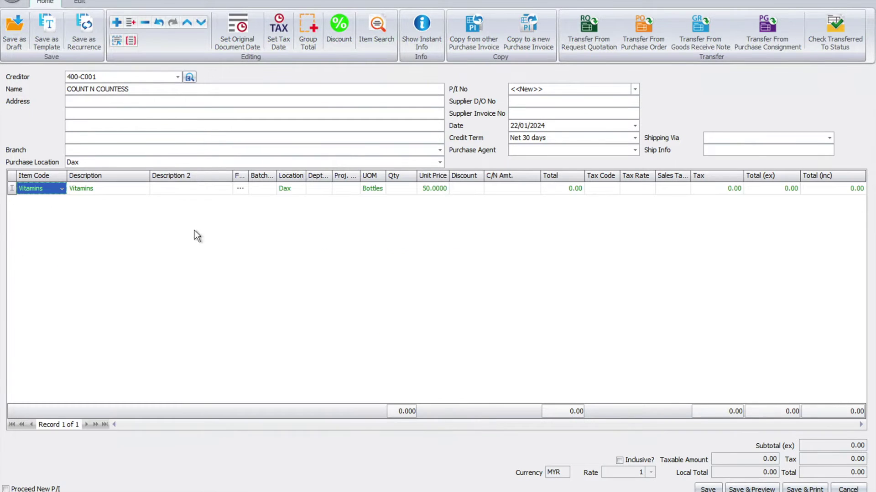
# - Start a new batch for the Vitamins line and enter B0001-2024 as its batch number
pyautogui.click(264, 187)
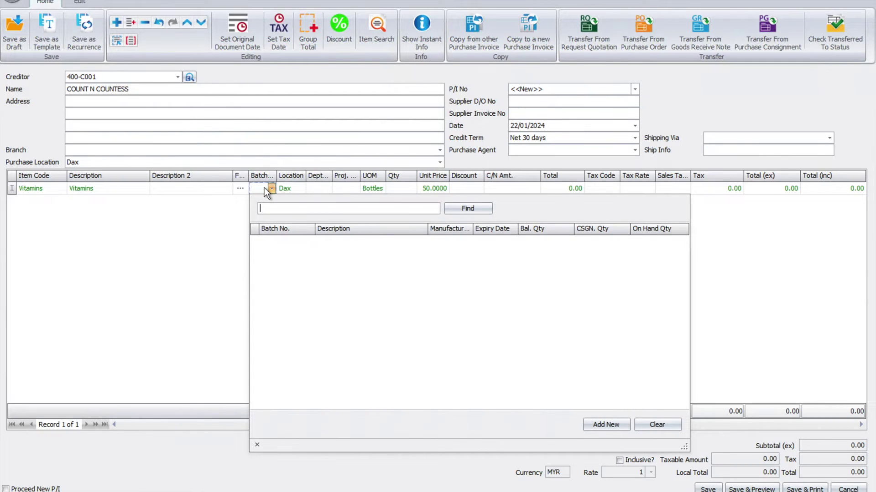
pyautogui.click(620, 426)
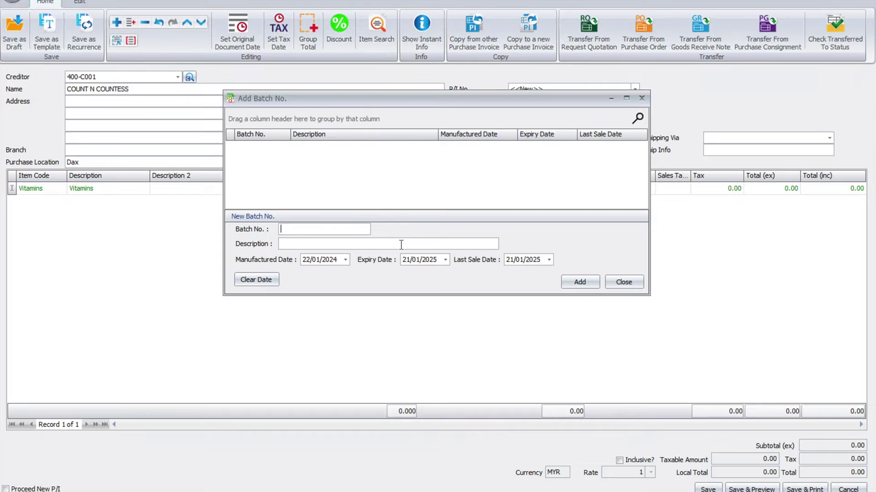
pyautogui.write('B0001-2024')
pyautogui.press('Tab')
# - Set the batch's expiry date to 31/12/2025 and last sale date to 01/12/2025, and add the batch to the line
pyautogui.click(445, 262)
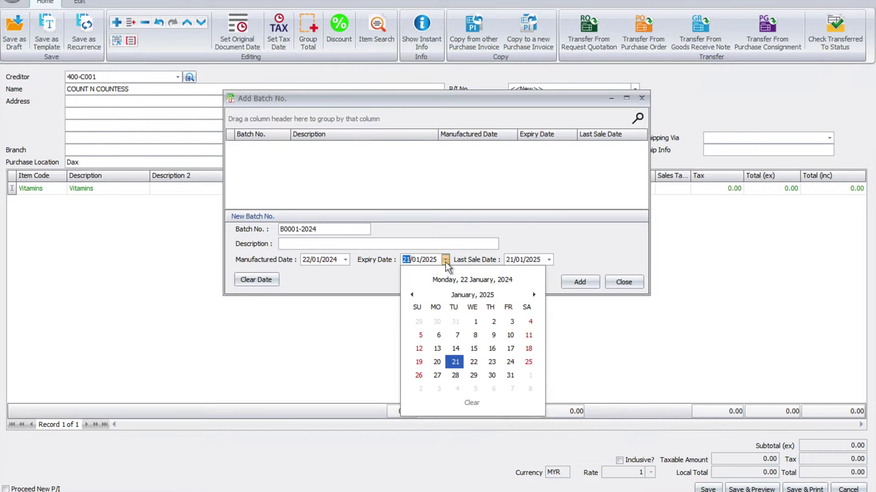
pyautogui.click(467, 294)
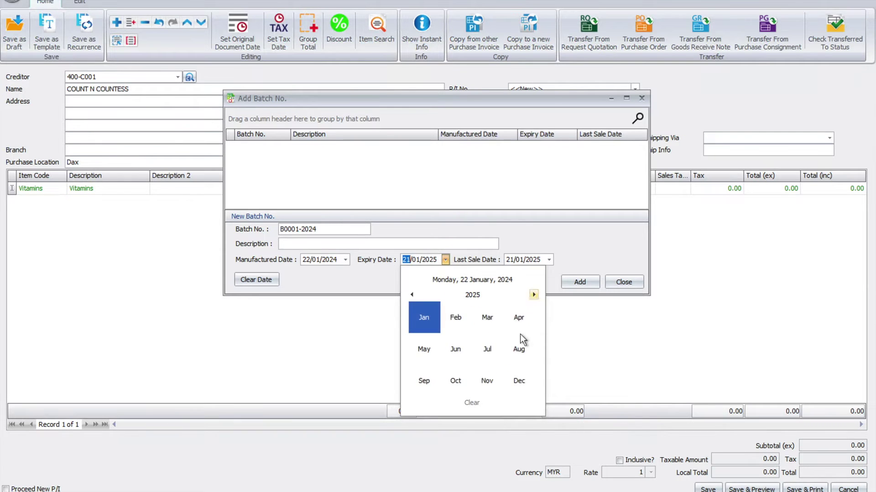
pyautogui.click(521, 379)
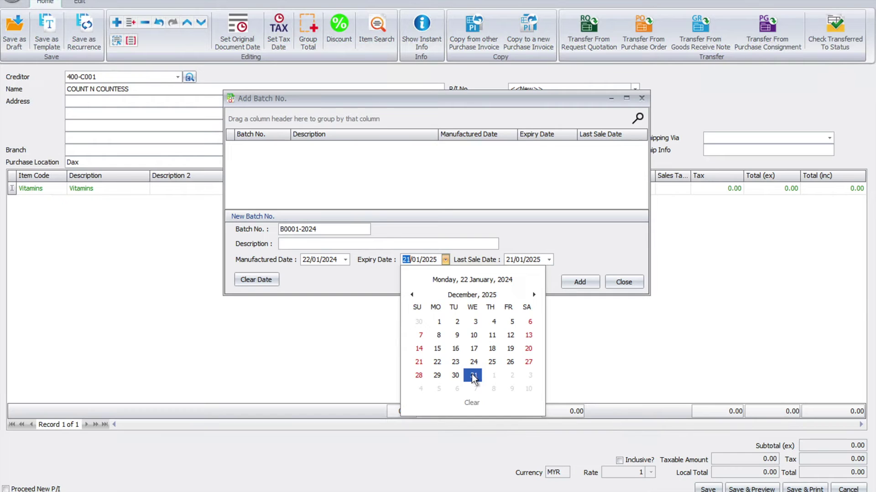
pyautogui.click(473, 374)
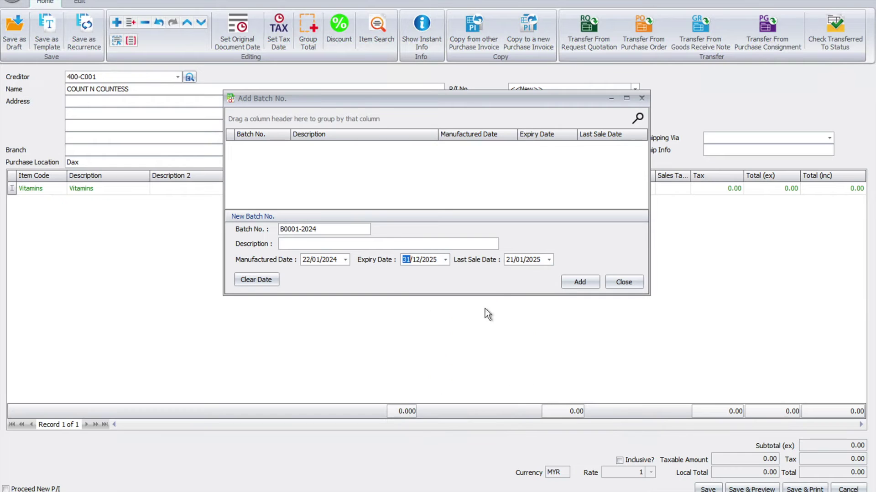
pyautogui.click(515, 263)
pyautogui.write('01/12')
pyautogui.press('Tab')
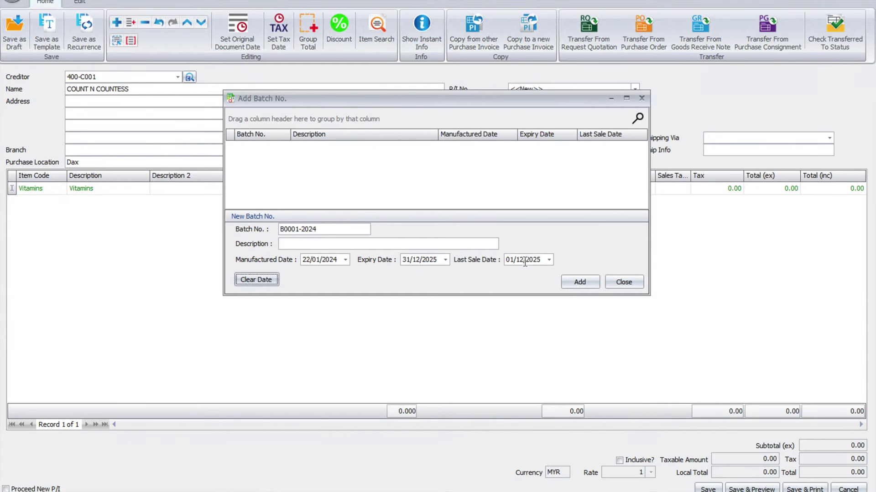
pyautogui.click(587, 280)
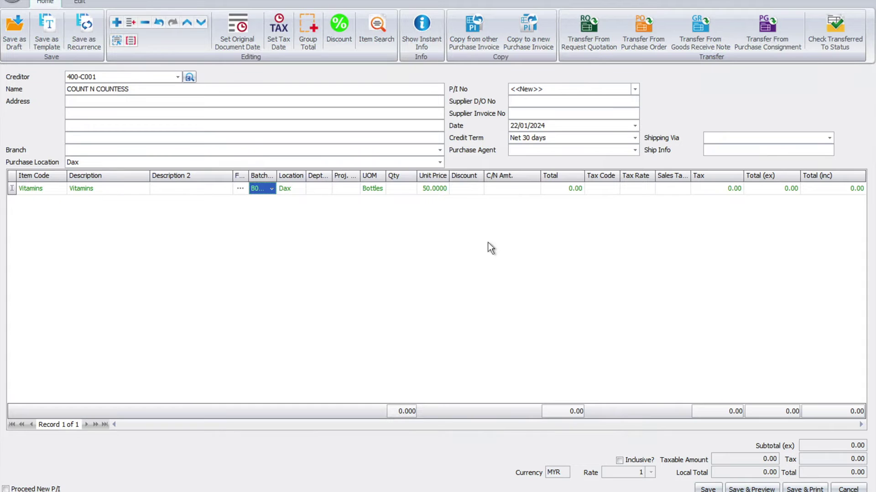
# - Set the quantity of the Vitamins line to 100 bottles
pyautogui.click(399, 191)
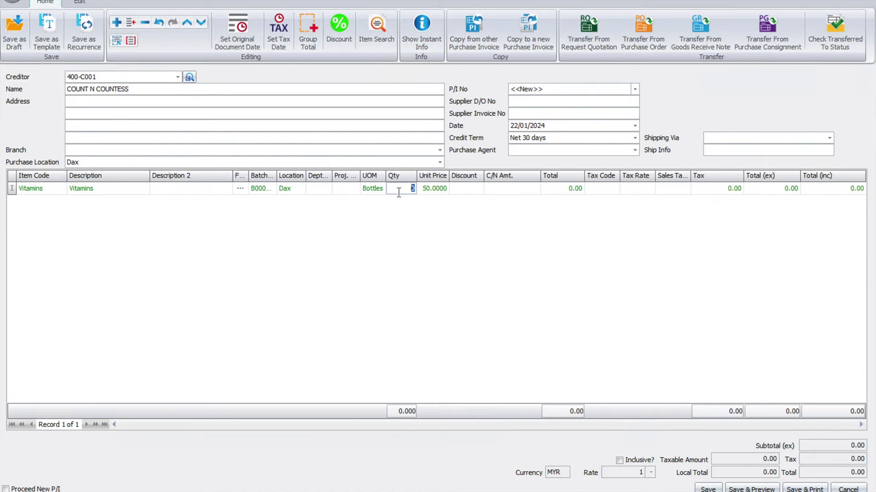
pyautogui.write('100')
pyautogui.press('Tab')
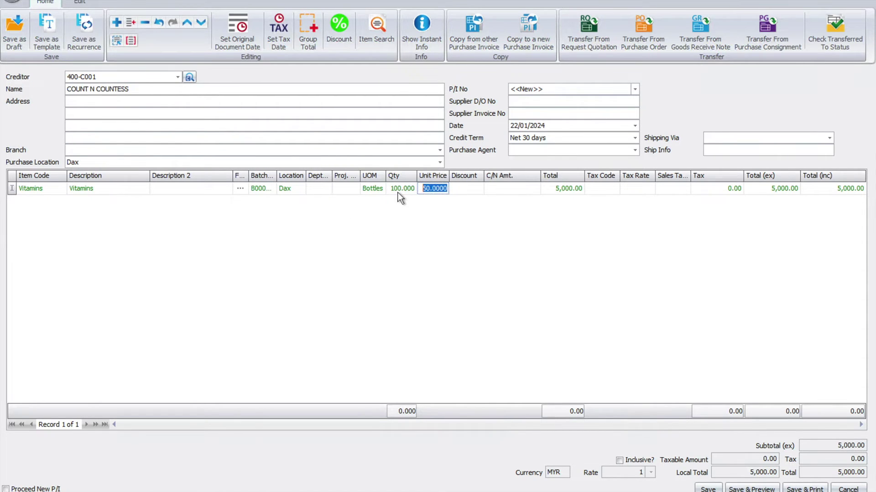
# - Add a second line to the purchase invoice and select the Vitamins item by searching for "vitamin"
pyautogui.press('Tab')
pyautogui.press('Tab')
pyautogui.press('Tab')
pyautogui.press('Tab')
pyautogui.press('Tab')
pyautogui.press('Tab')
pyautogui.press('Tab')
pyautogui.press('Tab')
pyautogui.press('Tab')
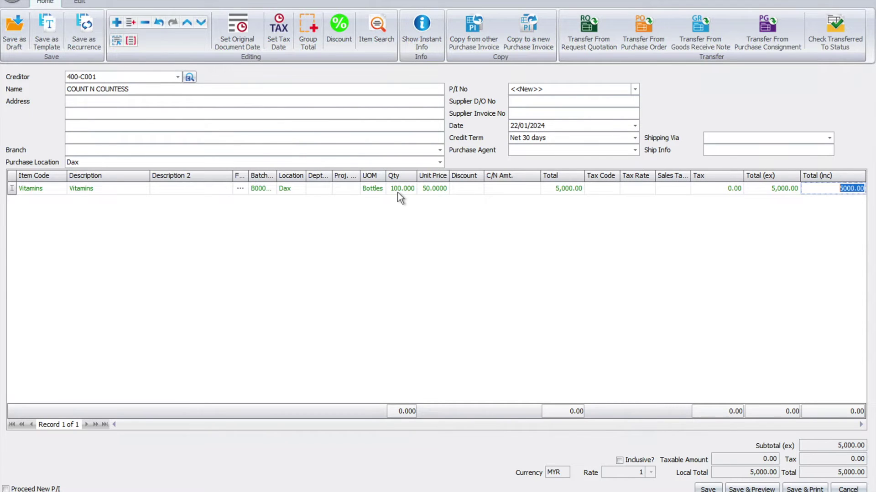
pyautogui.press('Tab')
pyautogui.click(62, 201)
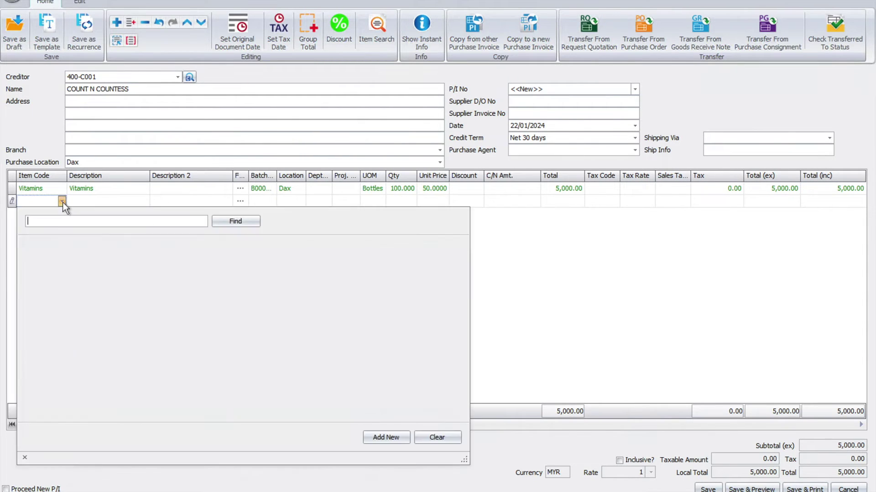
pyautogui.write('vitamin')
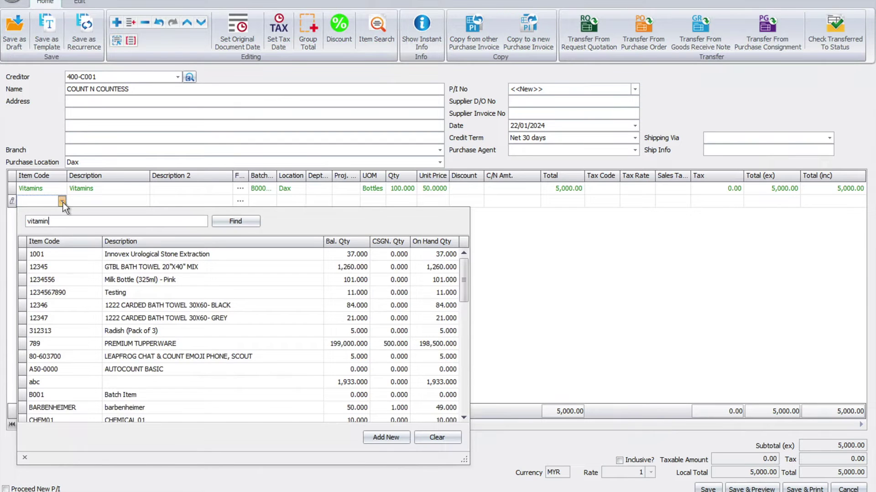
pyautogui.press('Return')
pyautogui.press('Return')
# - Start a new batch for the second Vitamins line and enter B0002-2024 as its batch number
pyautogui.click(272, 201)
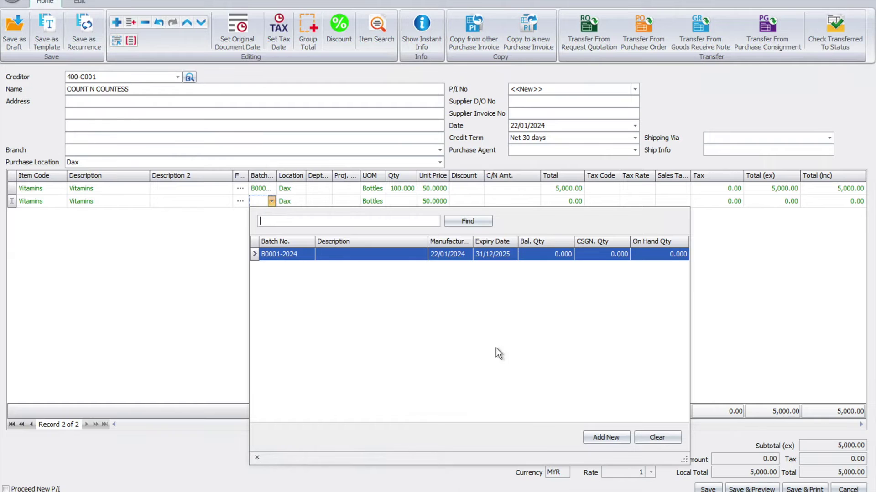
pyautogui.click(601, 438)
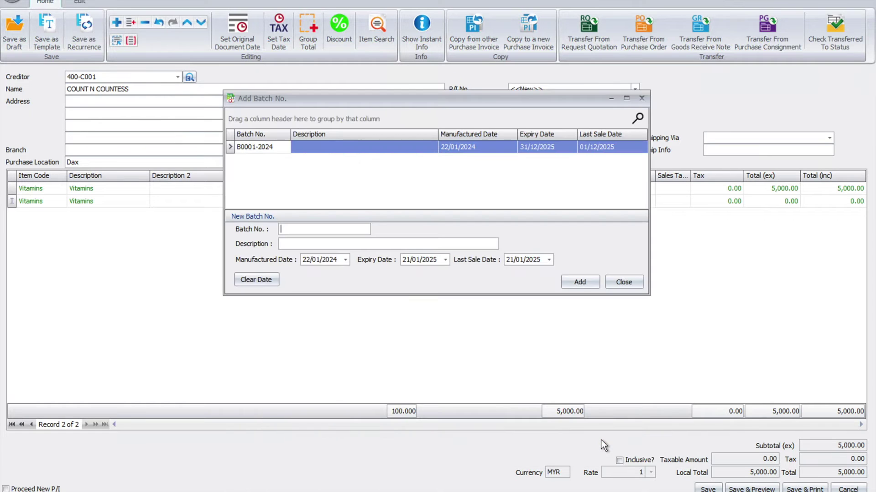
pyautogui.write('B0002-2024')
pyautogui.press('Tab')
pyautogui.press('Tab')
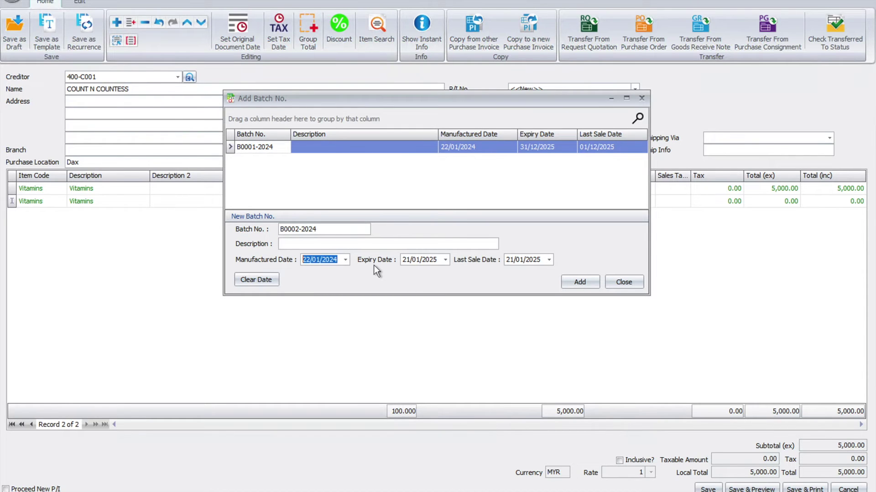
# - Set the batch's manufactured date to 20/01/2024, expiry date to 31/12/2025 and last sale date to 01/12/2025, and add the batch to the line
pyautogui.write('20/01/2024')
pyautogui.press('Tab')
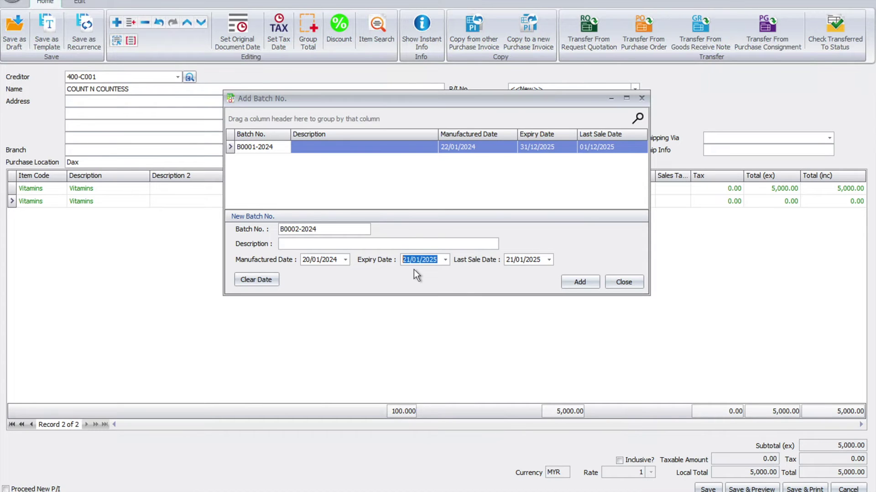
pyautogui.write('31/12/2025')
pyautogui.press('Tab')
pyautogui.write('01/12/2025')
pyautogui.click(584, 283)
# - Set the quantity of the second Vitamins line to 100 bottles
pyautogui.click(402, 202)
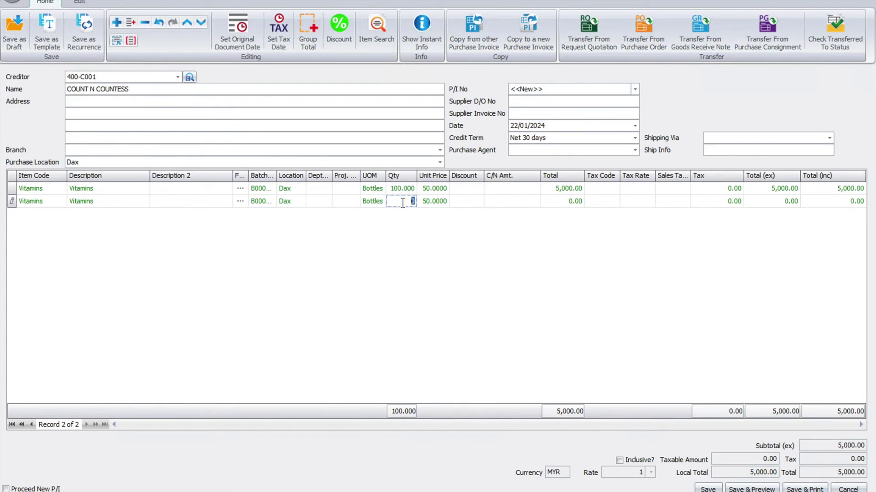
pyautogui.write('100')
pyautogui.press('Tab')
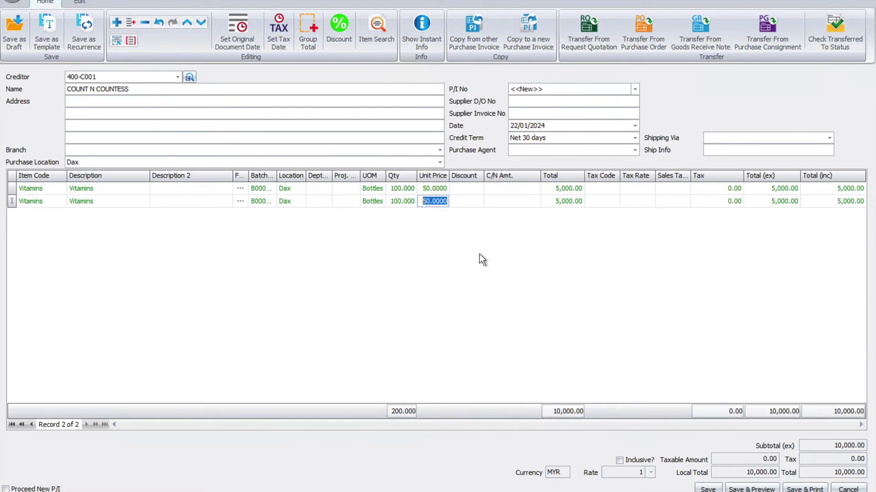
# - Enter 1 as both the supplier D/O number and the supplier invoice number, and save the purchase invoice
pyautogui.click(531, 103)
pyautogui.write('1')
pyautogui.click(529, 114)
pyautogui.write('1')
pyautogui.click(708, 489)
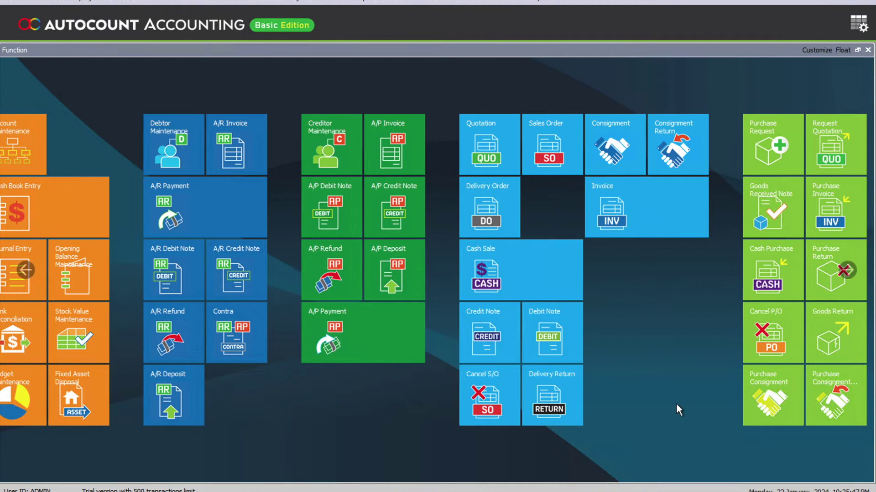
# - Start a new sales invoice and select Dax Sdn Bhd as the debtor
pyautogui.click(626, 207)
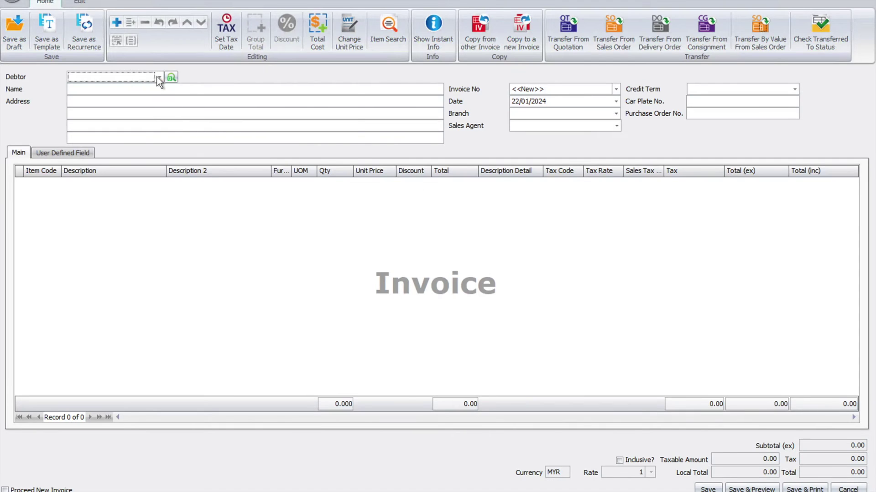
pyautogui.click(157, 78)
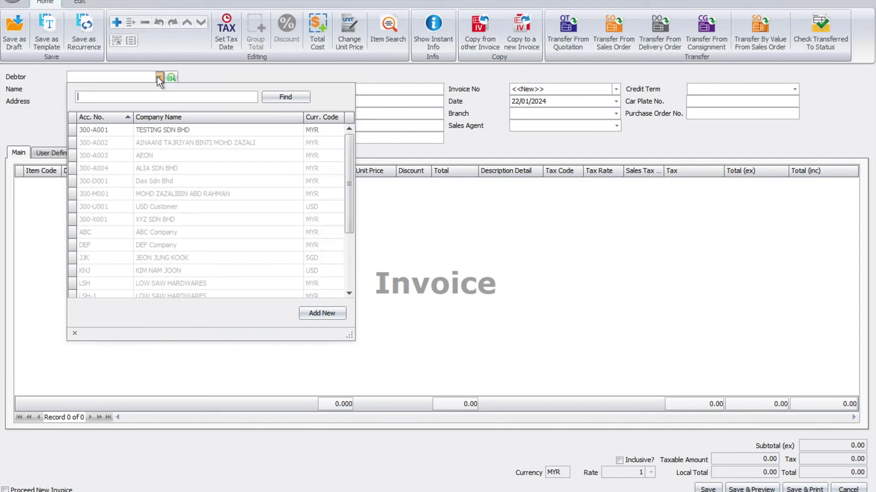
pyautogui.click(195, 186)
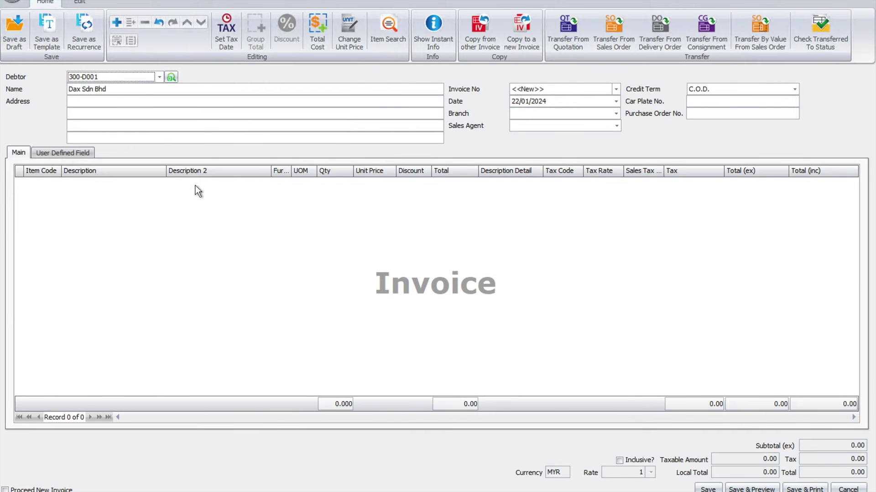
# - Add a line to the sales invoice and select the Vitamins item by searching for "vitamin"
pyautogui.click(116, 23)
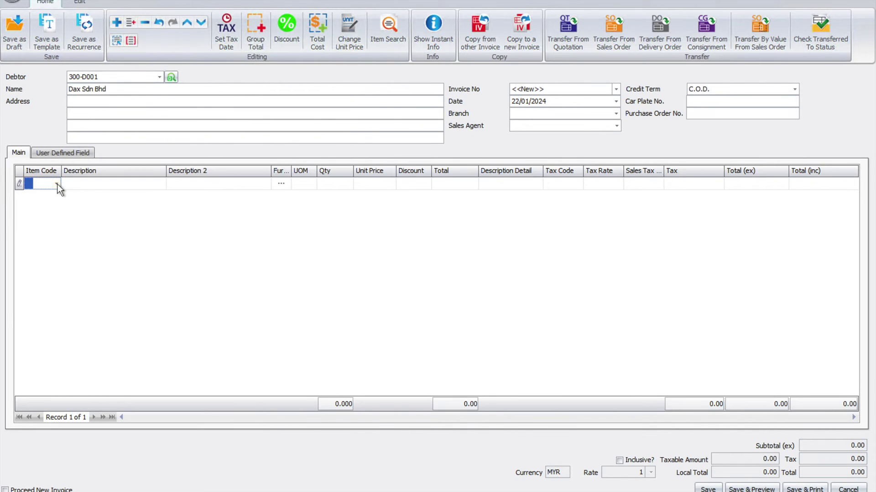
pyautogui.click(57, 184)
pyautogui.write('vitamin')
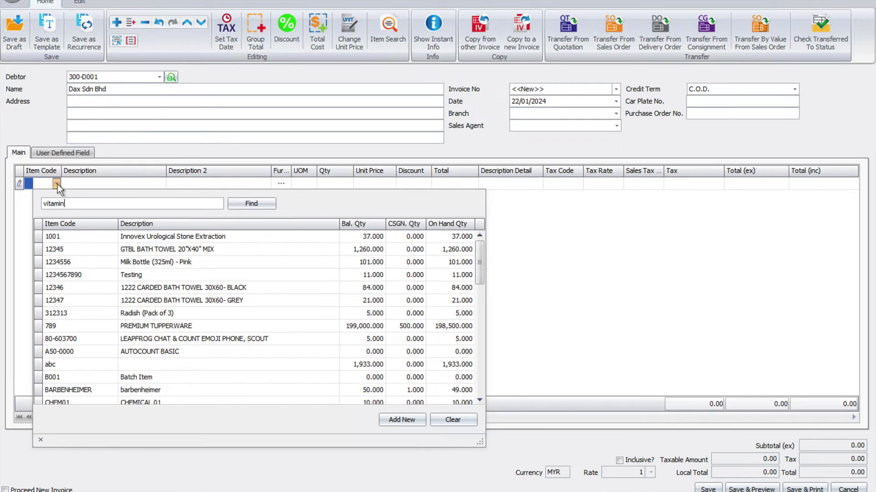
pyautogui.press('Return')
pyautogui.press('Return')
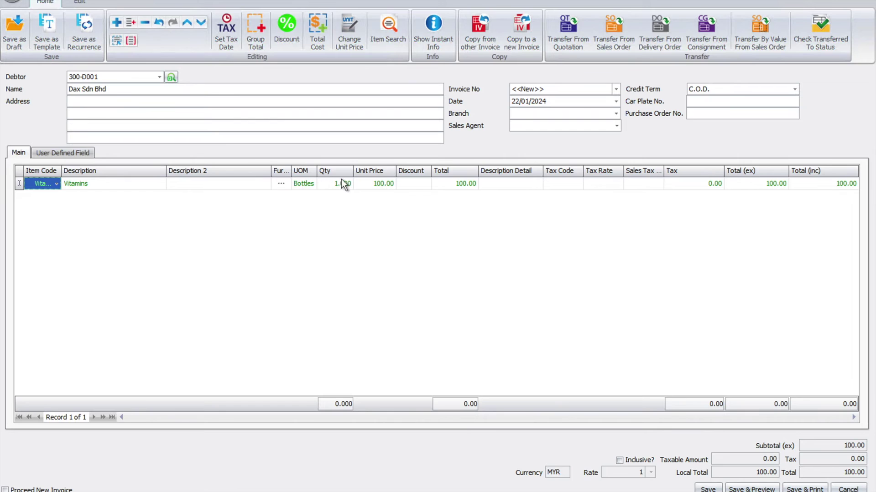
# - Show the Batch No. column between UOM and Qty in the sales invoice's item grid
pyautogui.rightClick(301, 171)
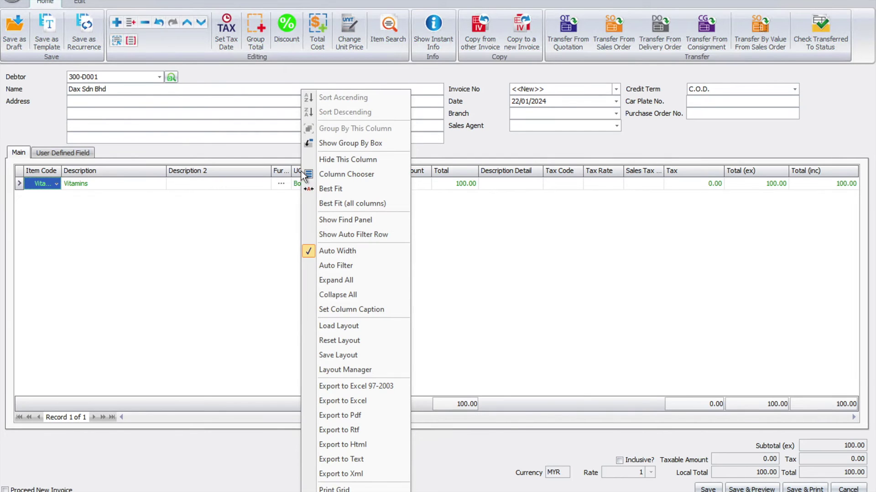
pyautogui.click(341, 173)
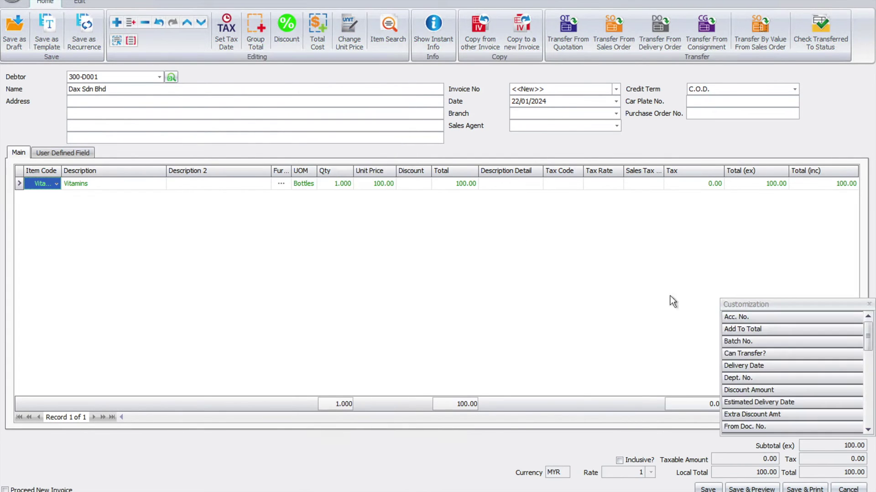
pyautogui.moveTo(752, 343); pyautogui.dragTo(322, 176)
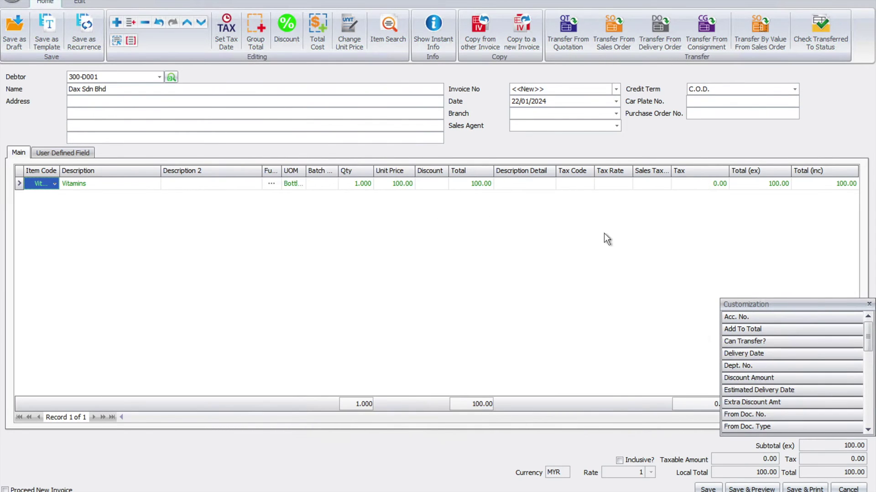
pyautogui.click(869, 304)
# - Sell 10 bottles from batch B0001-2024 on the Vitamins line and save the sales invoice
pyautogui.click(332, 185)
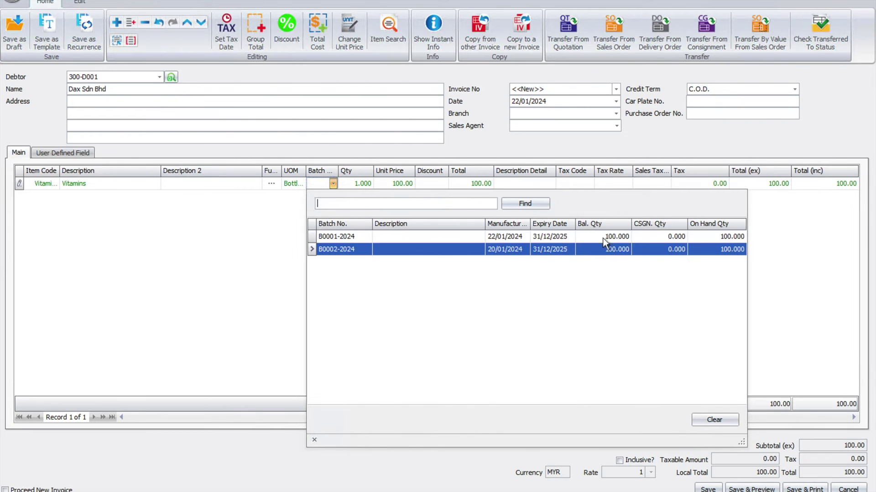
pyautogui.click(333, 236)
pyautogui.click(354, 184)
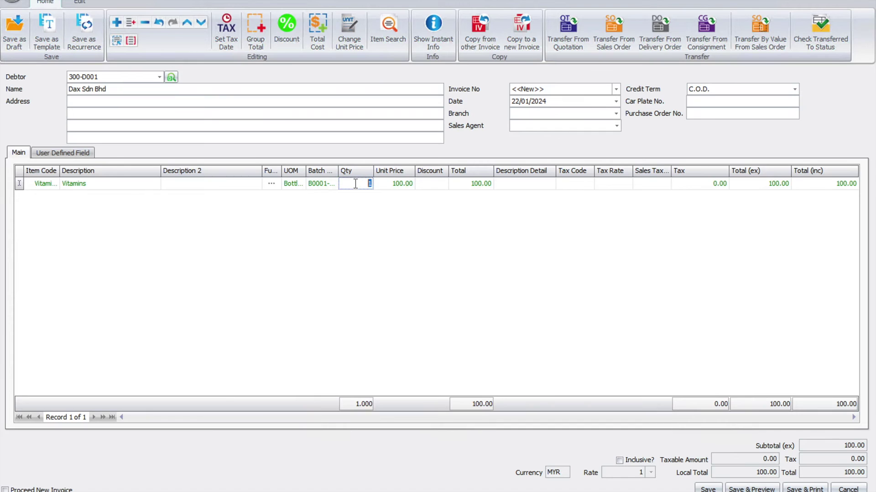
pyautogui.write('10')
pyautogui.press('Tab')
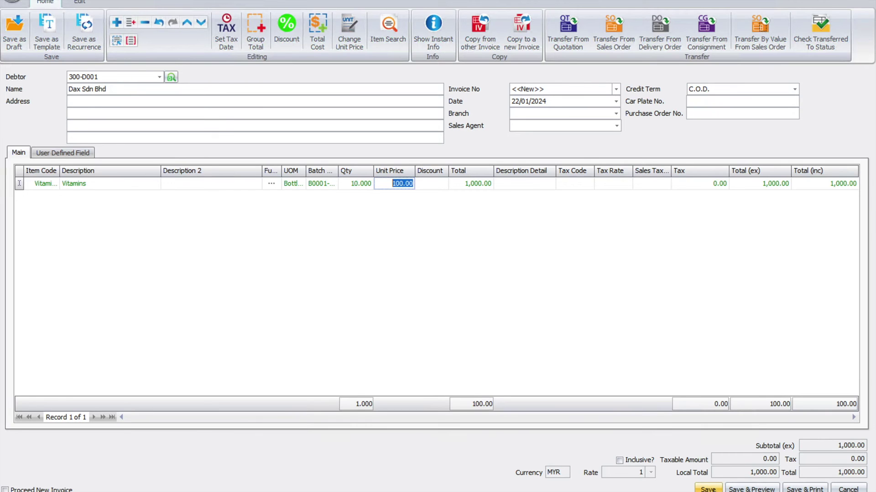
pyautogui.click(708, 488)
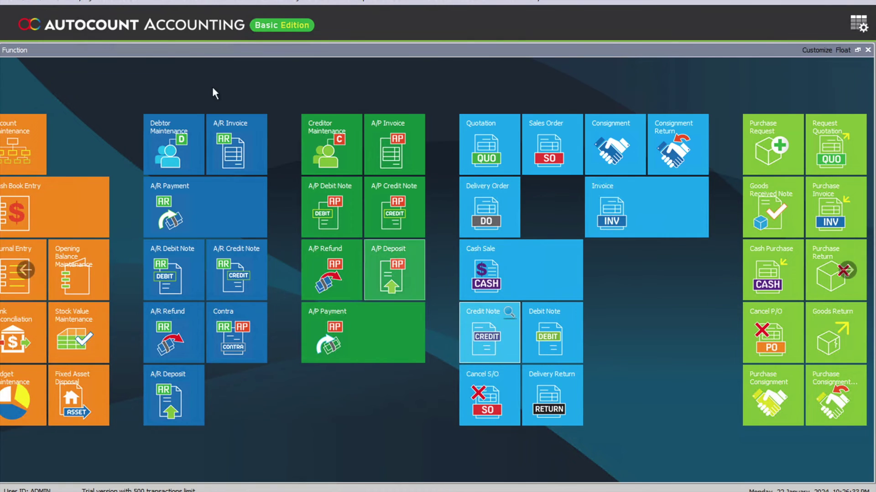
# - Open Stock Item Maintenance and search for "vitamin" to check the item's total balance quantity
pyautogui.click(111, 4)
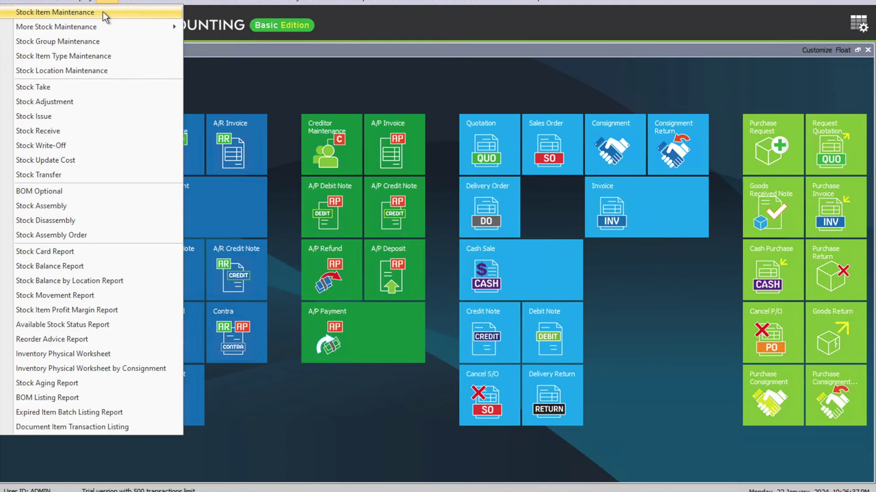
pyautogui.click(103, 12)
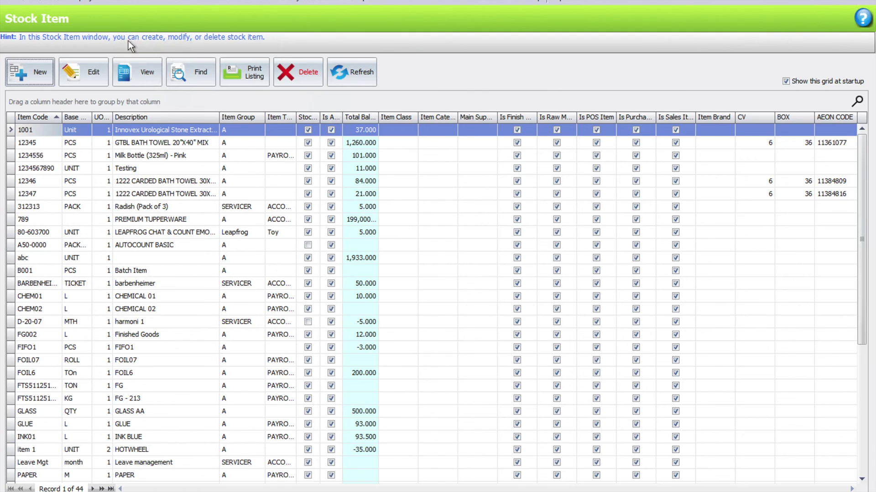
pyautogui.click(857, 101)
pyautogui.write('vitamin')
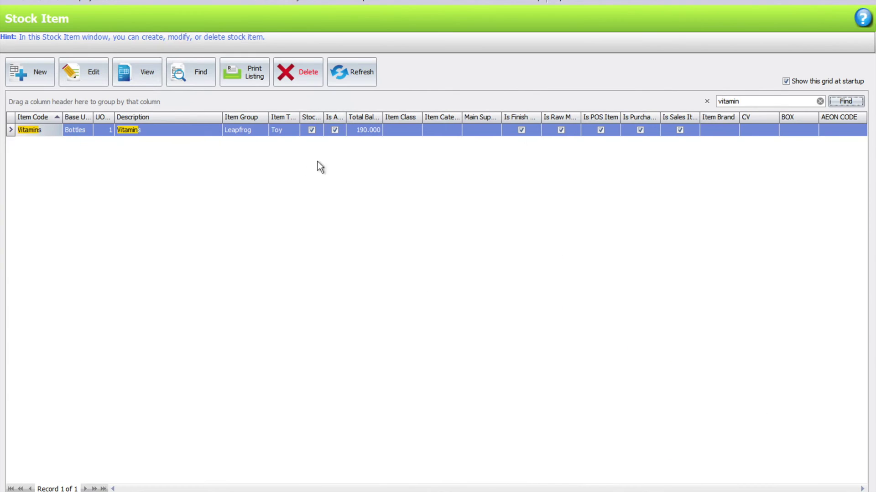
pyautogui.click(141, 130)
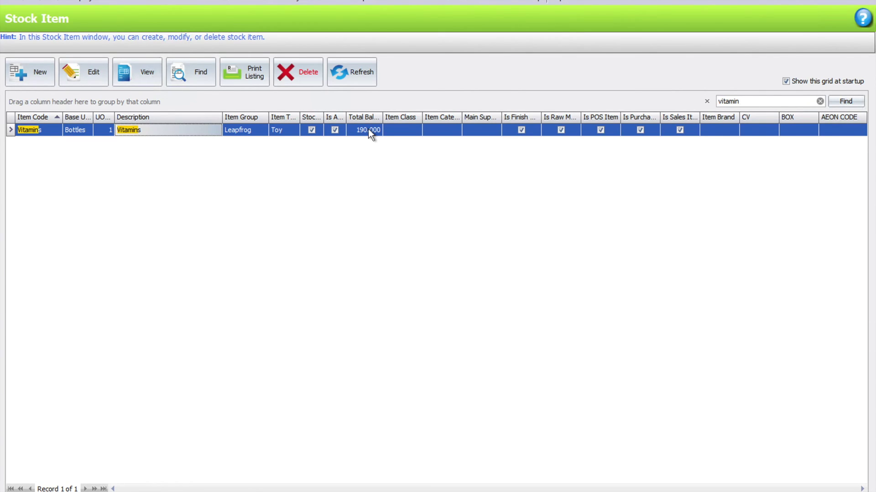
# - View the Vitamins stock item and examine the quantity and unit cost of each batch under Up To Date Cost
pyautogui.doubleClick(168, 136)
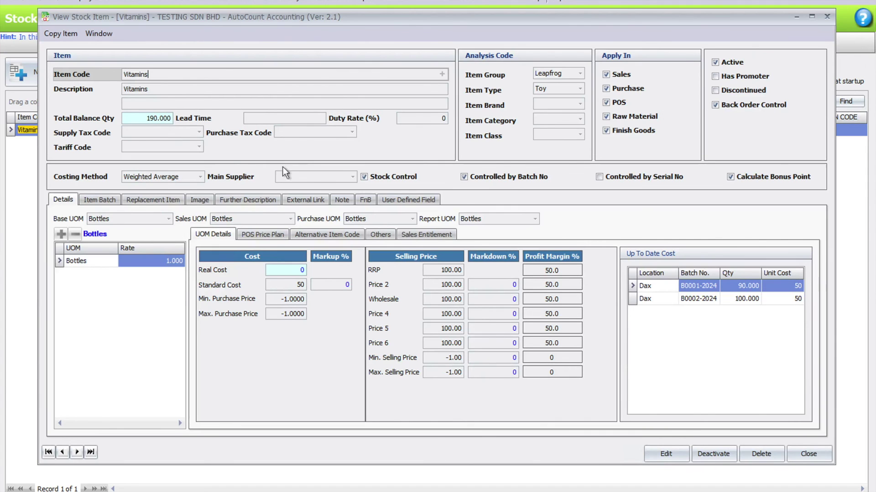
pyautogui.click(705, 288)
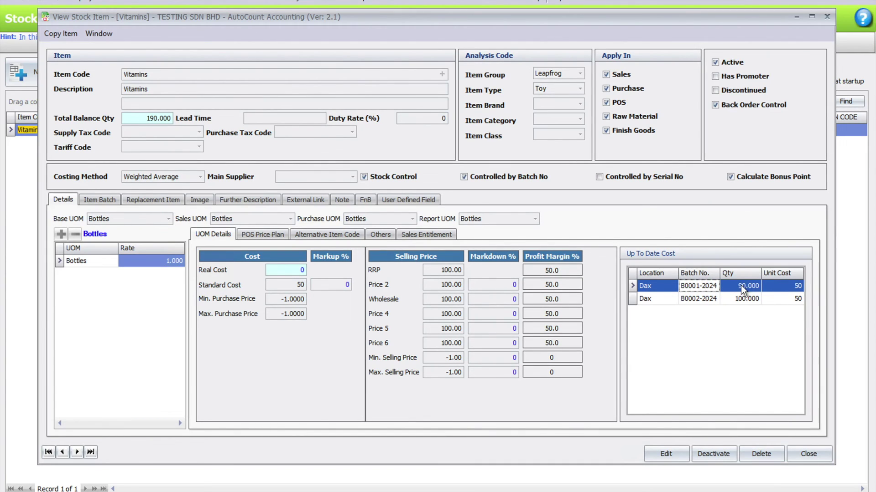
pyautogui.click(740, 286)
pyautogui.click(697, 299)
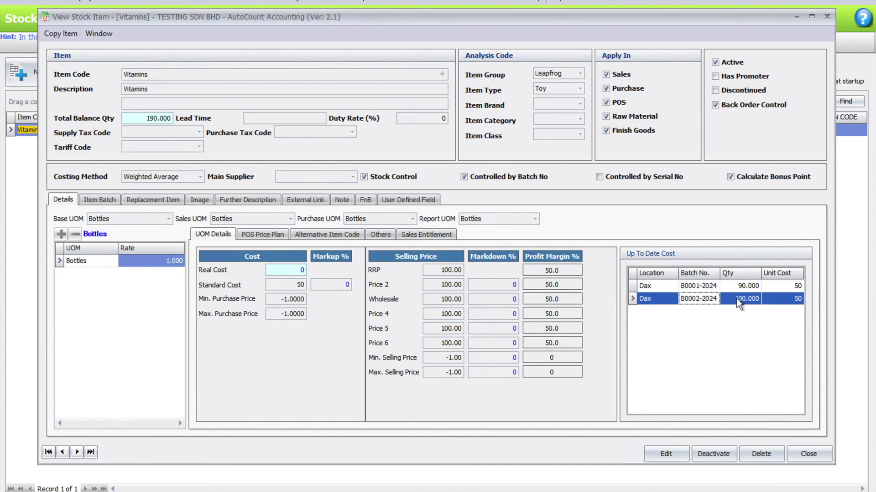